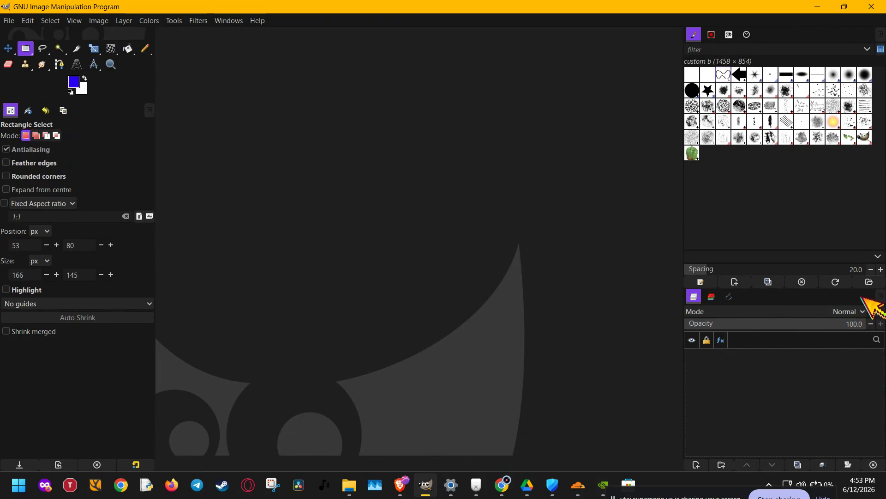
click(75, 20)
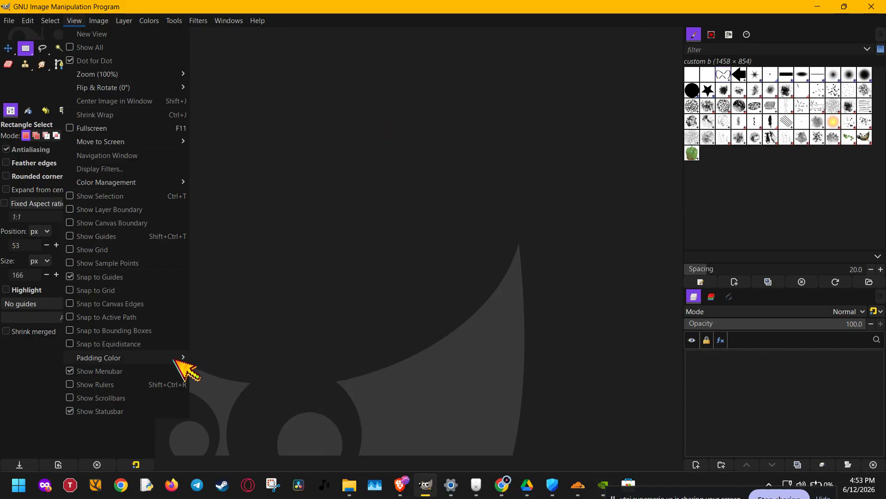
mouse_move(178, 360)
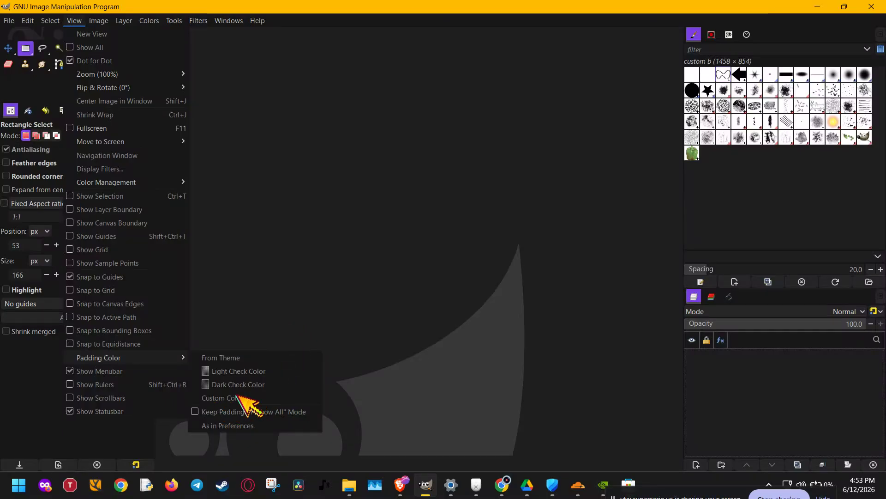
click(320, 323)
Step: Create a new blank image of 1920 × 1080 pixels with the default settings
key(ctrl+n)
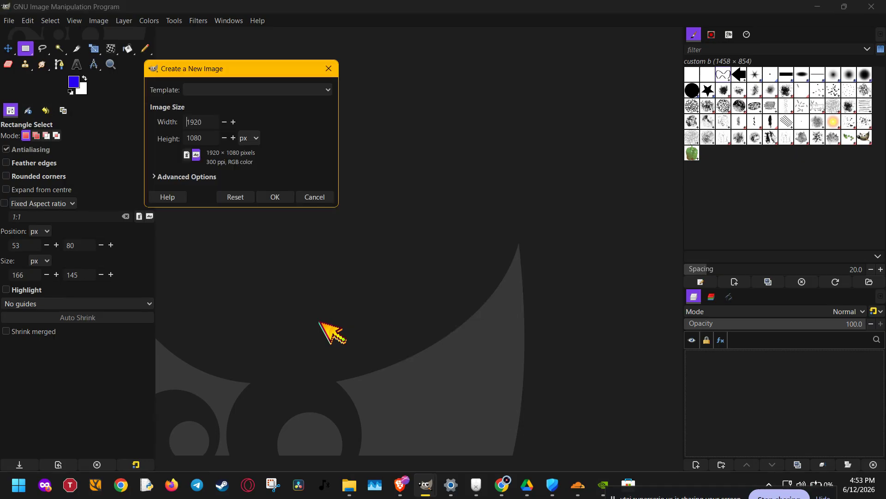
key(Return)
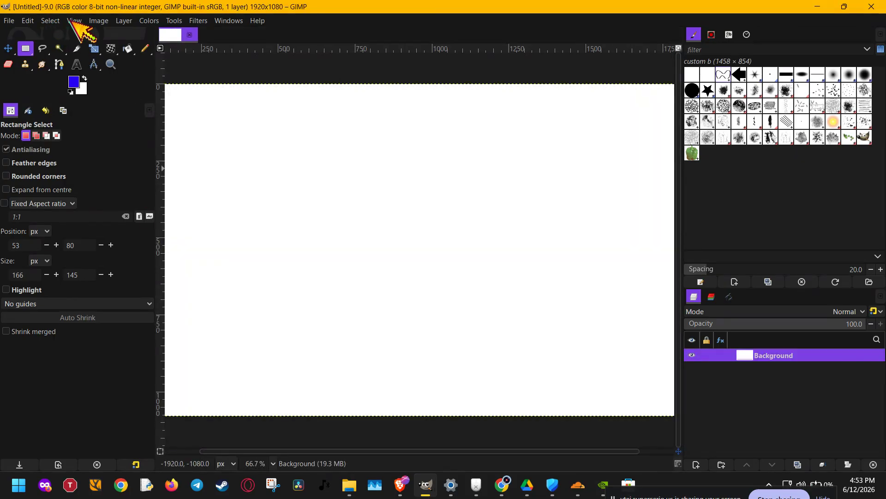
Step: Set a custom canvas padding colour of pure red (ff0000) for the open image
click(73, 21)
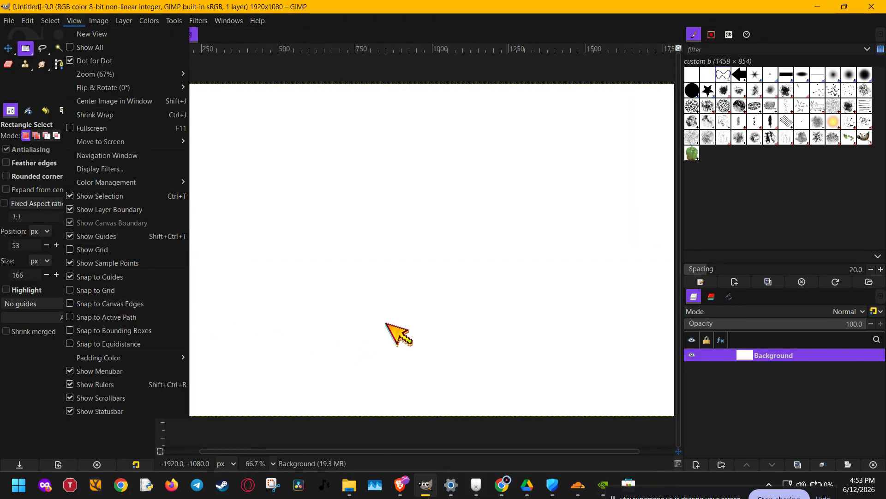
mouse_move(118, 360)
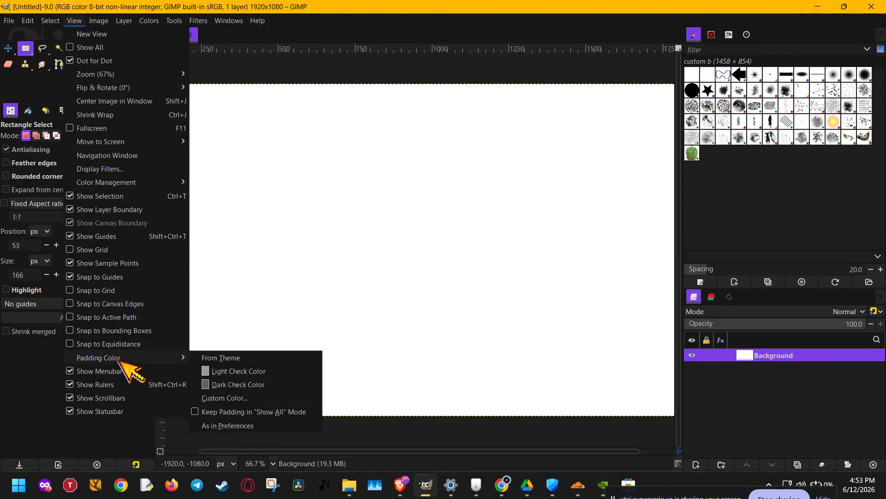
click(231, 398)
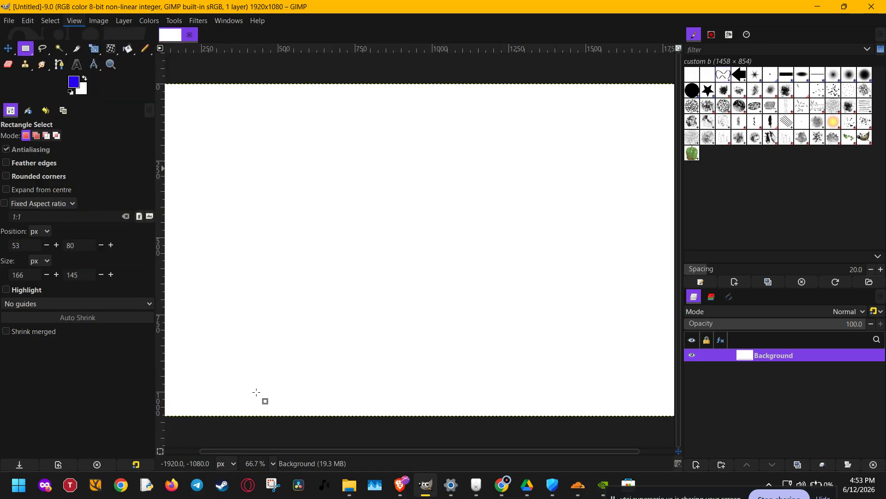
scroll(637, 290, down, 3)
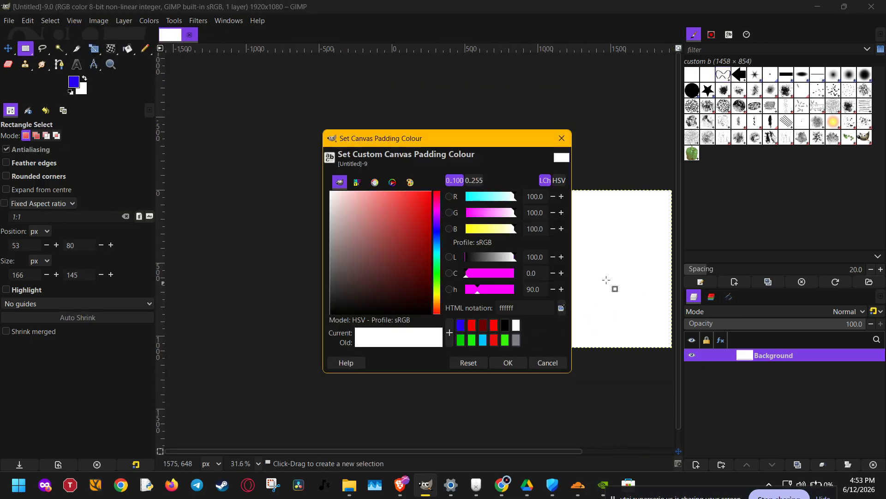
drag(414, 231, 406, 267)
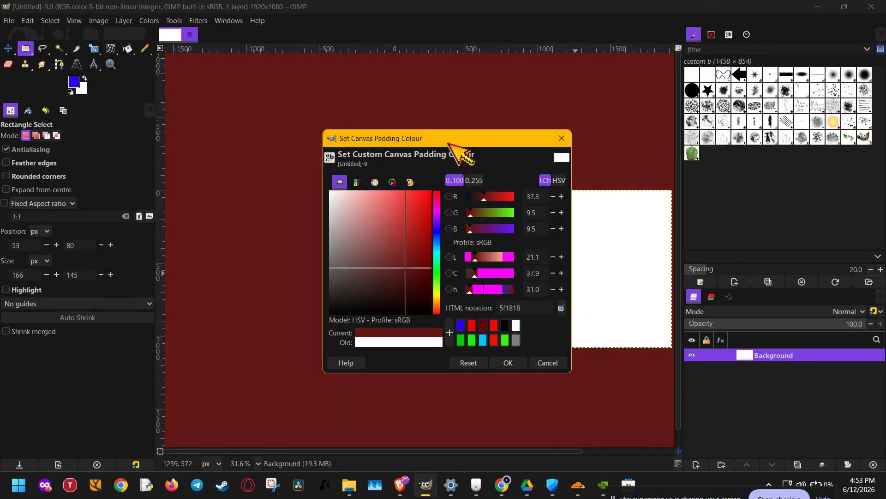
drag(458, 137, 308, 94)
drag(261, 209, 316, 138)
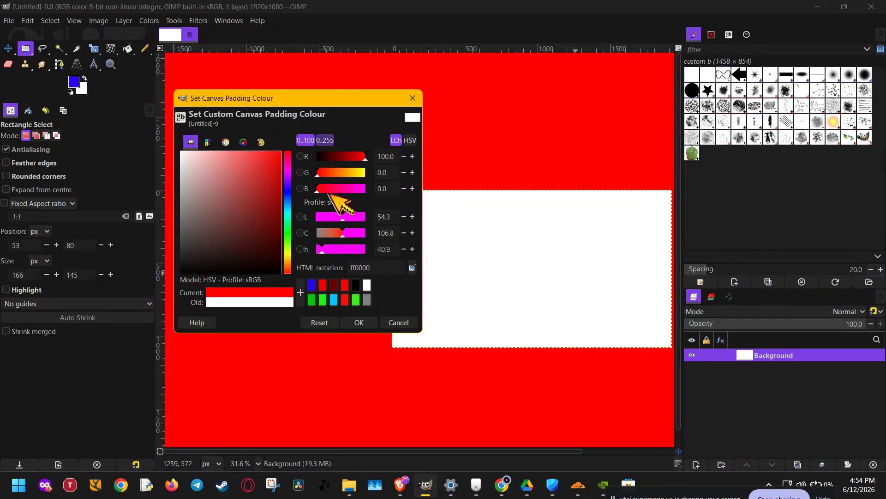
click(359, 322)
scroll(543, 263, up, 5)
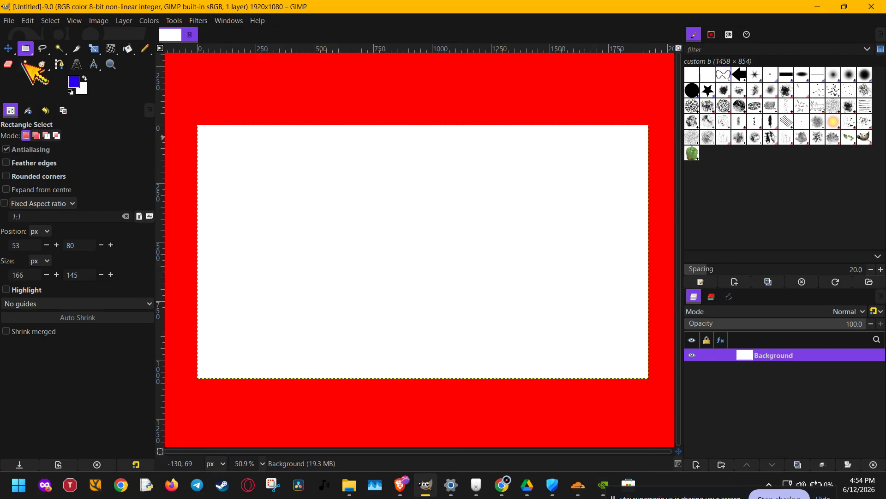
Step: Set the open image's custom canvas padding colour to near-black (020101)
click(74, 21)
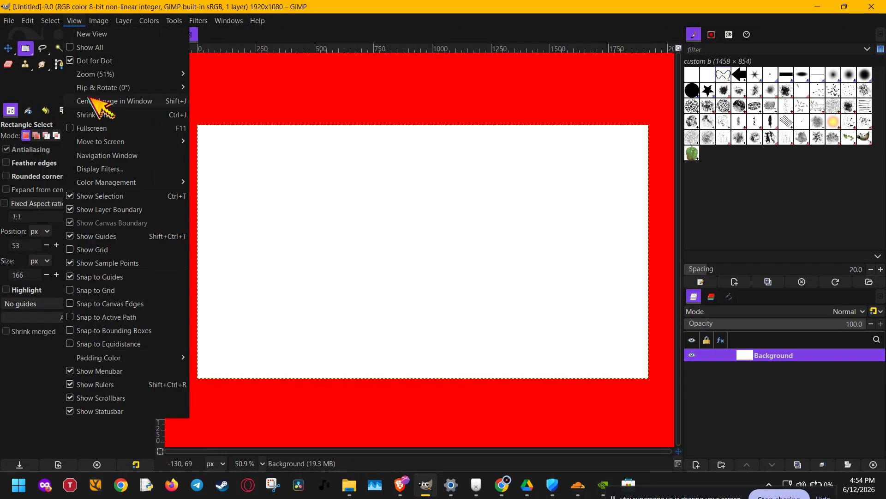
mouse_move(107, 356)
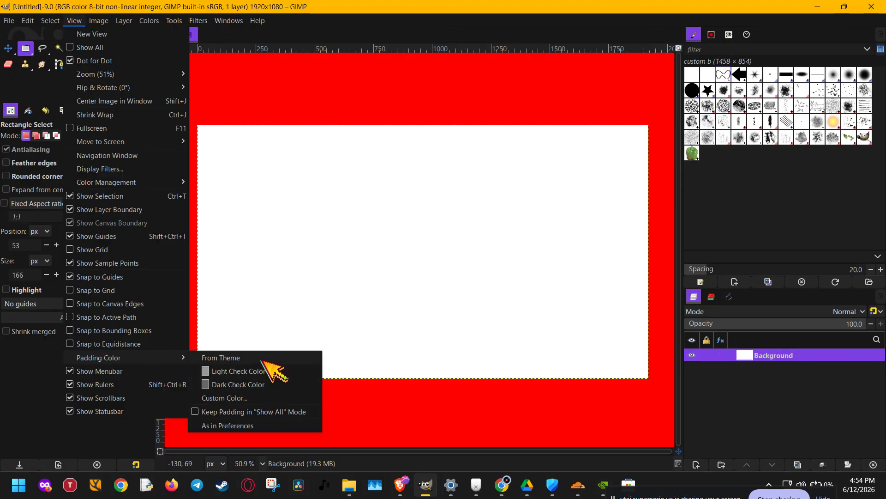
click(258, 398)
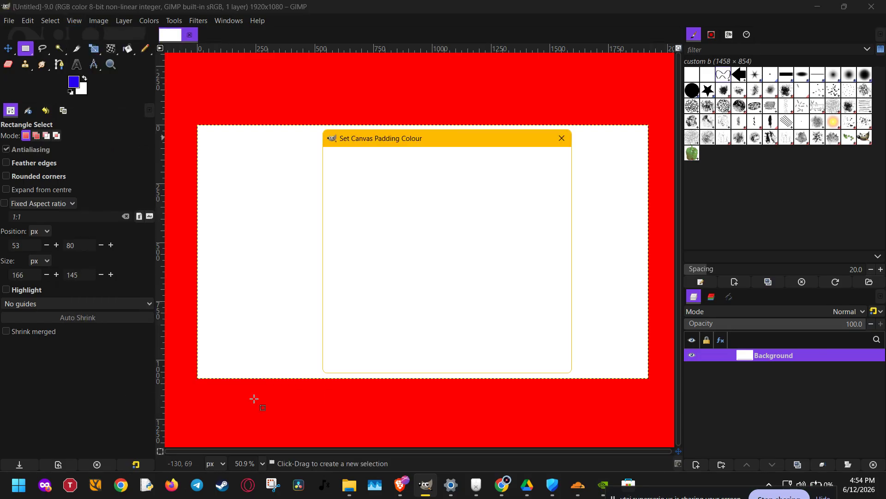
click(392, 279)
drag(394, 281, 416, 325)
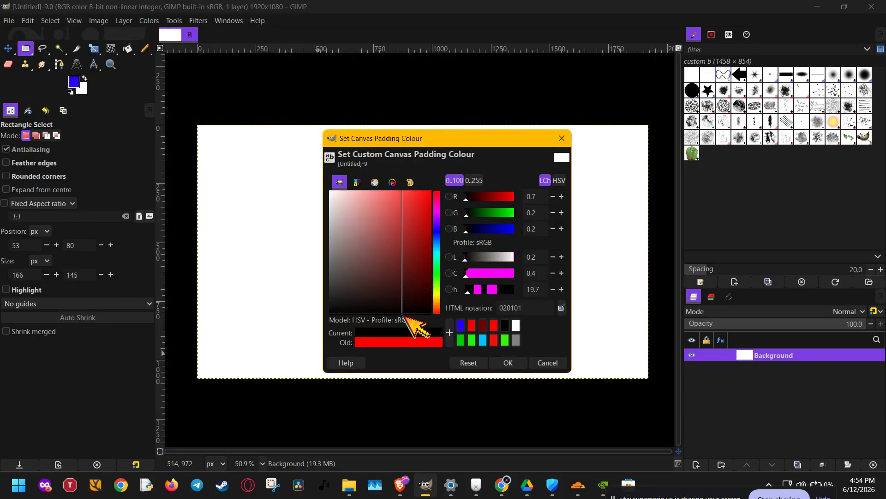
click(503, 362)
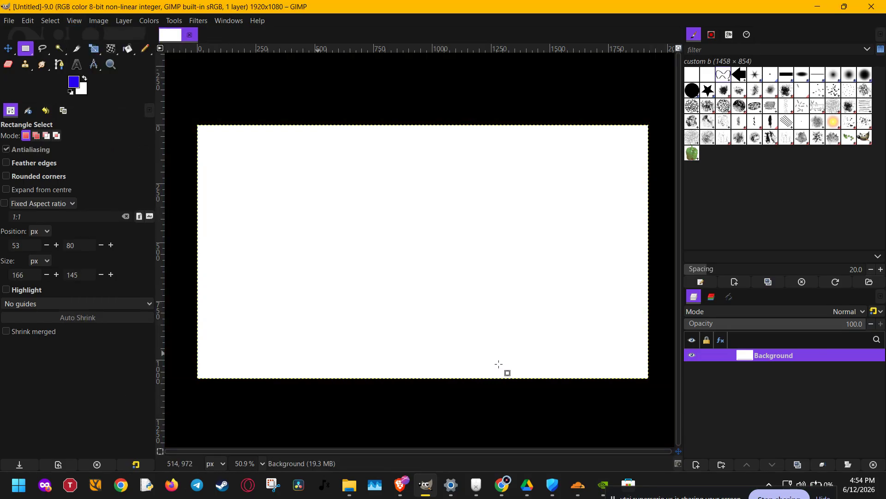
Step: In the image window appearance preferences, set the normal mode custom canvas padding colour to dark red (3c0000)
click(28, 21)
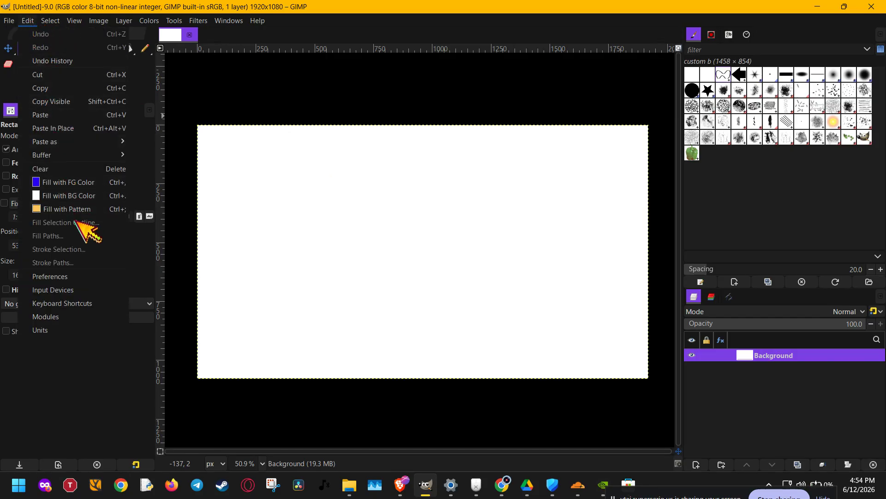
click(81, 276)
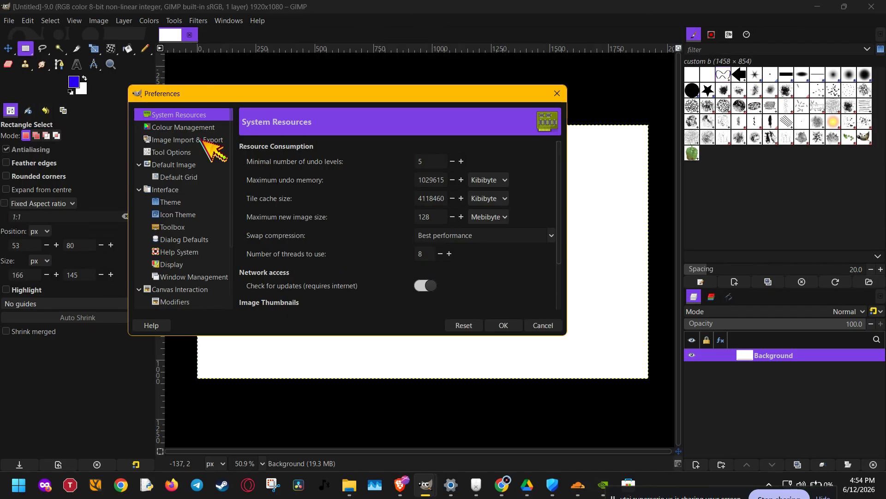
scroll(213, 148, down, 1)
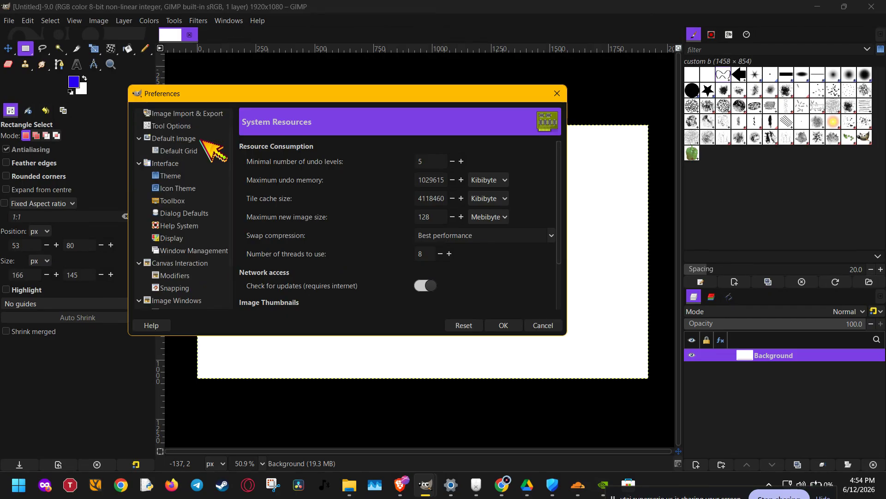
scroll(213, 149, up, 1)
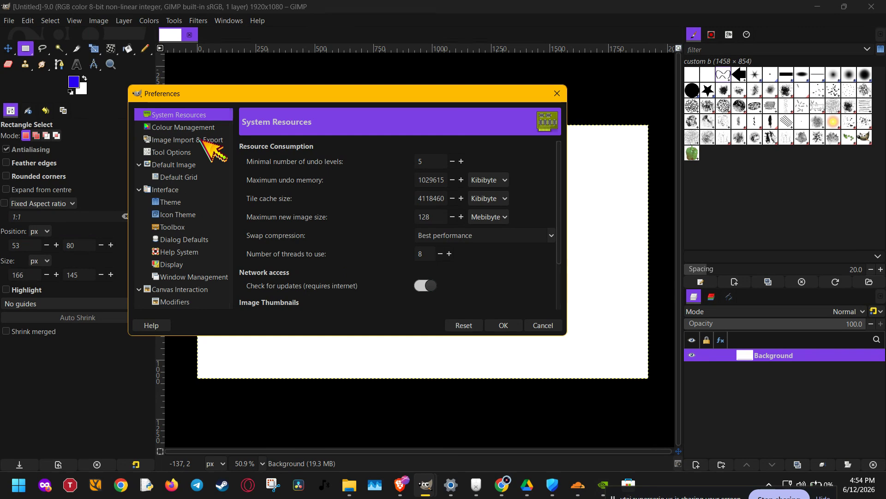
click(213, 149)
scroll(201, 138, down, 3)
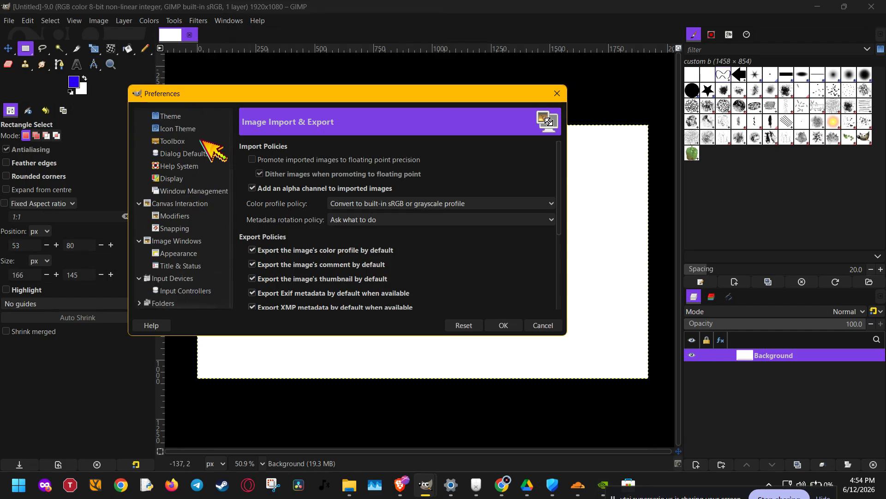
click(197, 253)
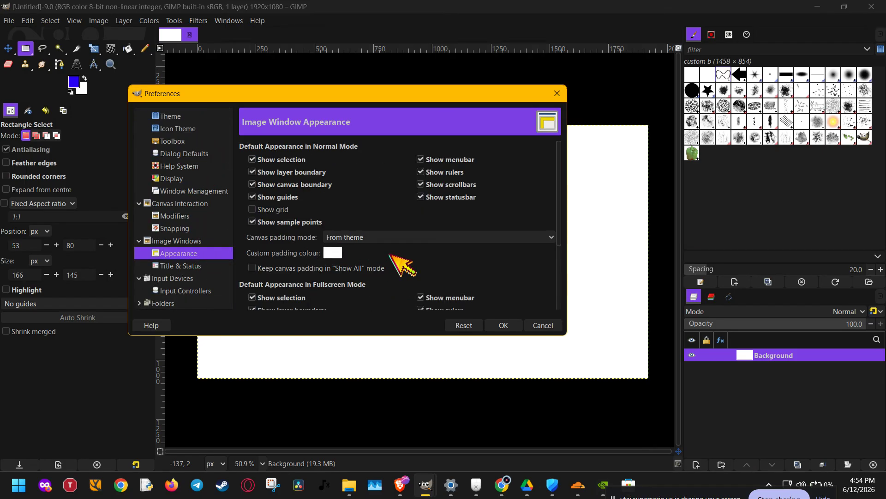
scroll(392, 255, down, 2)
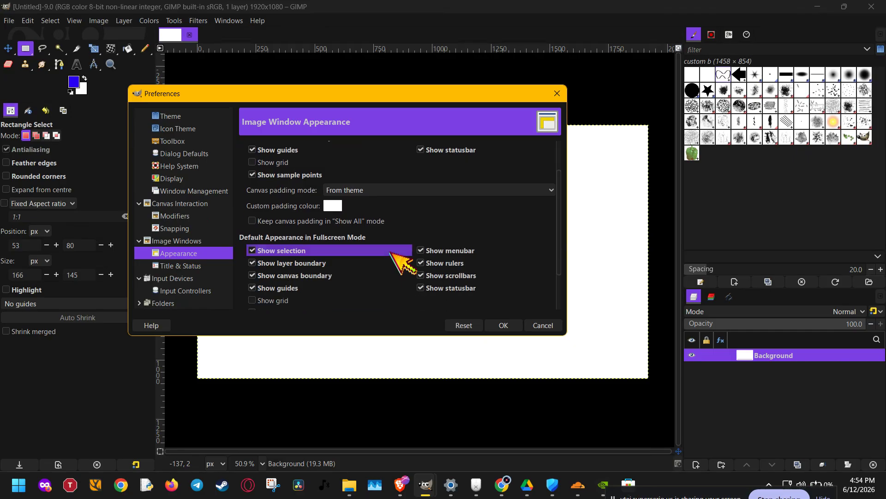
click(333, 204)
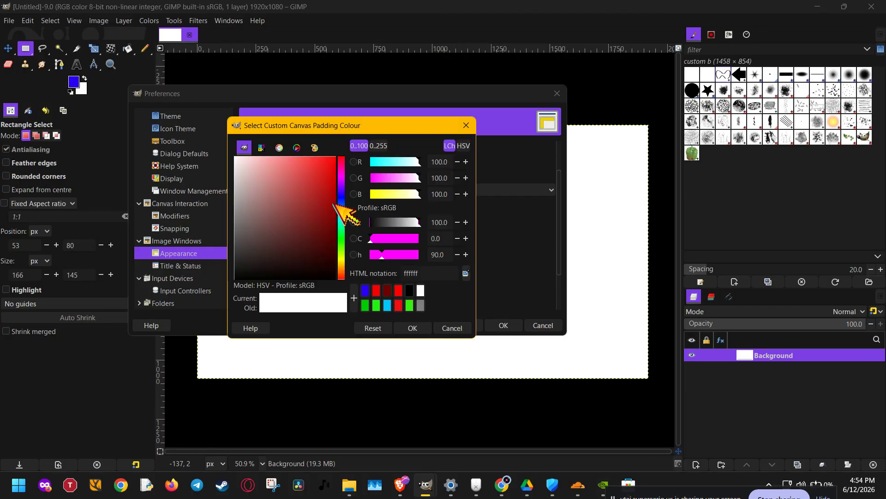
drag(332, 223, 383, 250)
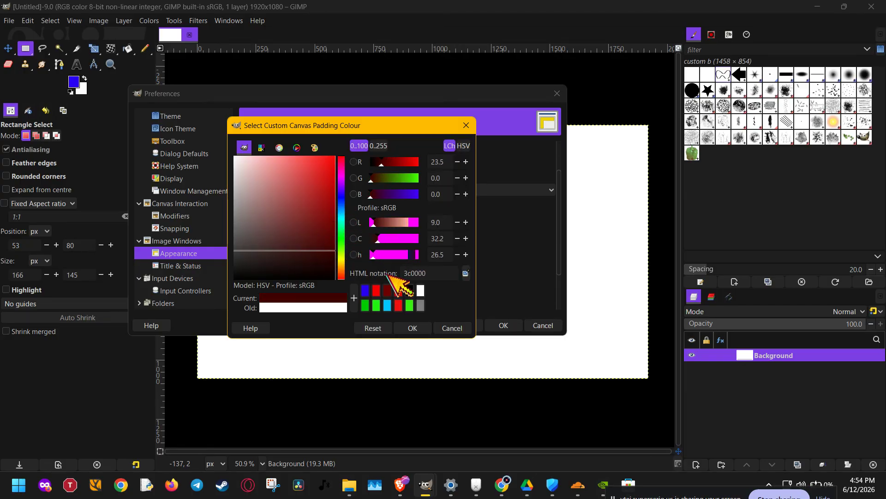
click(412, 328)
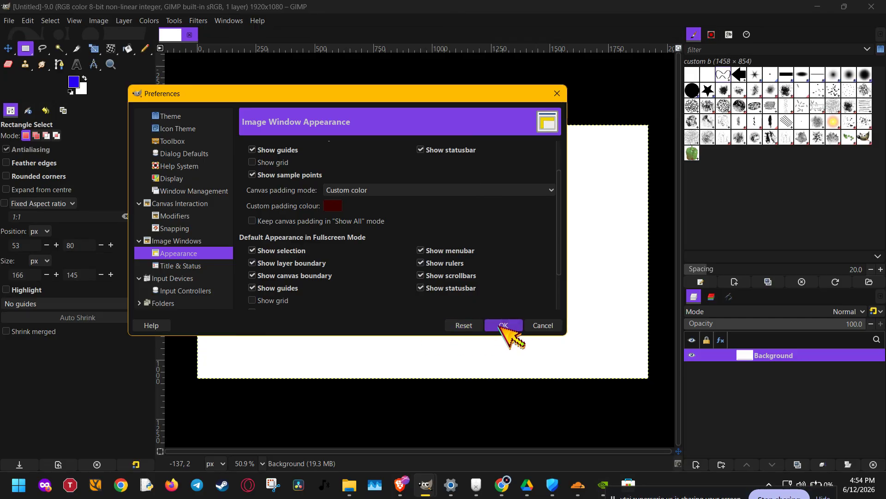
Step: Set the fullscreen mode custom canvas padding colour to dark red (480000) and save the preferences
scroll(498, 224, down, 3)
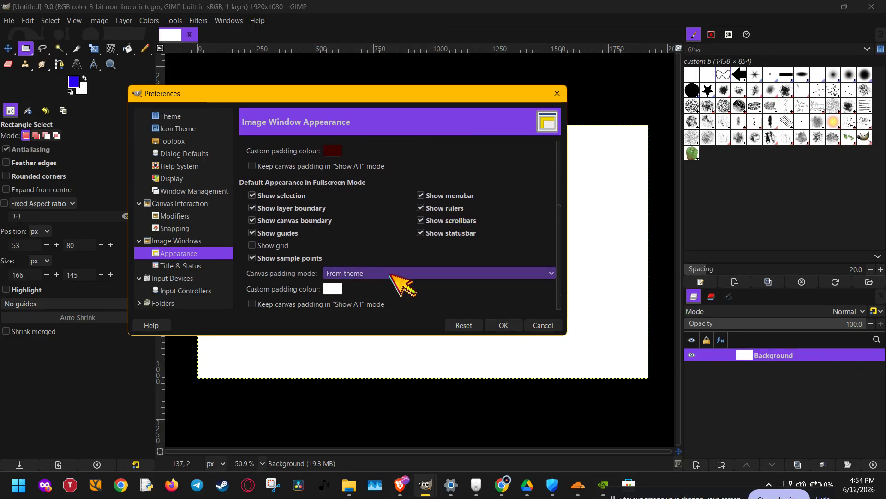
click(332, 289)
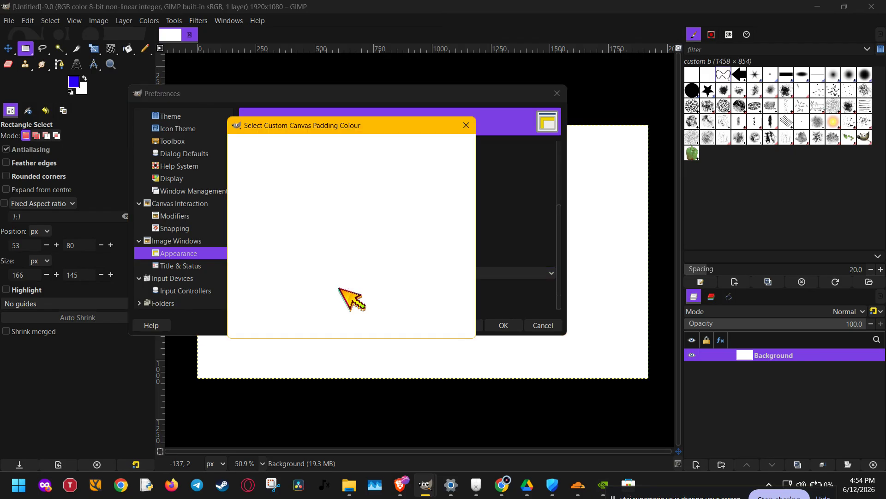
click(337, 249)
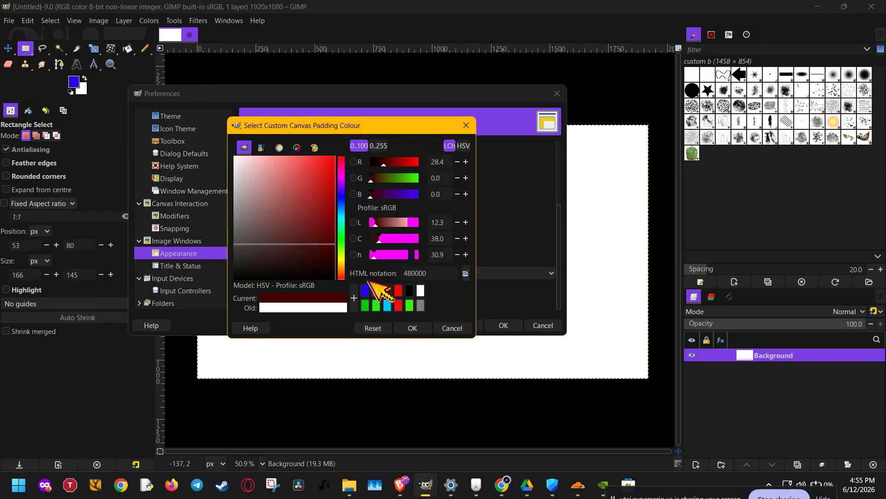
click(414, 329)
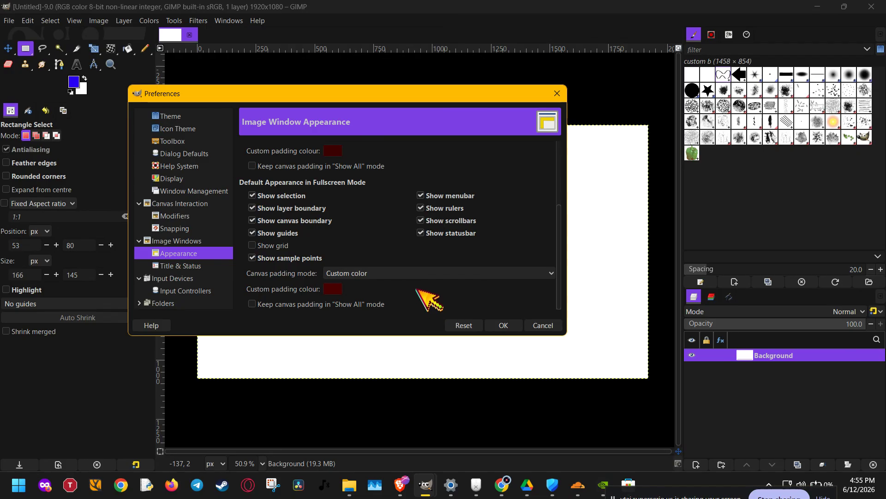
scroll(429, 299, up, 1)
scroll(429, 300, up, 3)
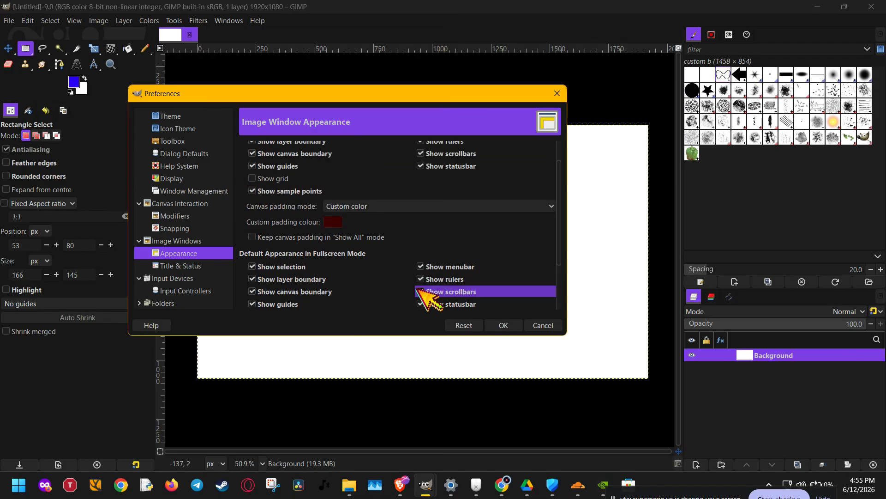
click(503, 325)
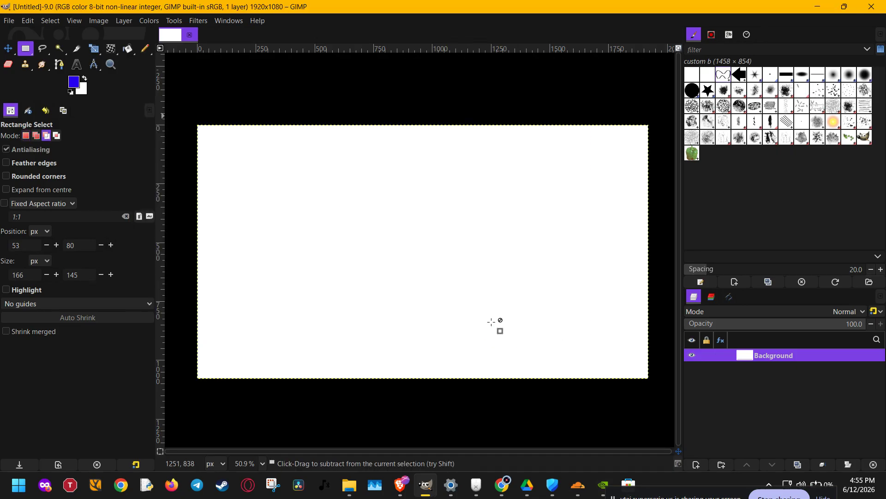
Step: Create a second 1920 × 1080 pixel image to check the default canvas padding colour around it
key(ctrl+n)
click(275, 197)
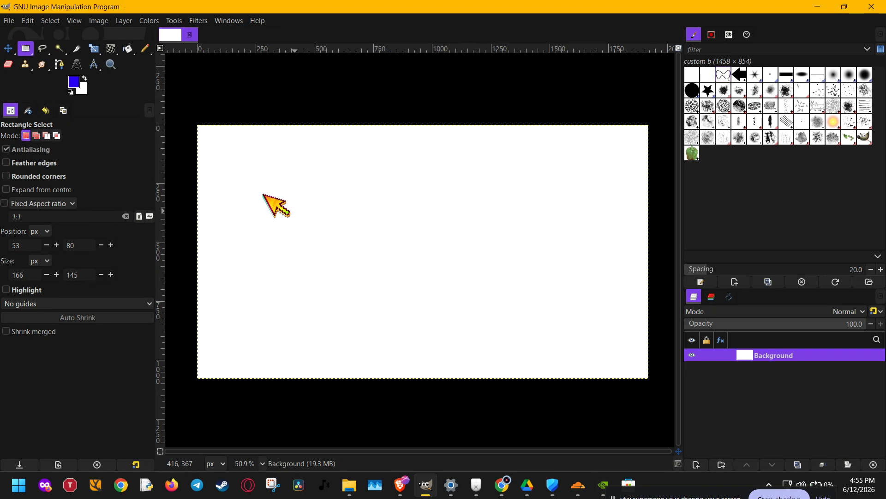
scroll(363, 227, down, 4)
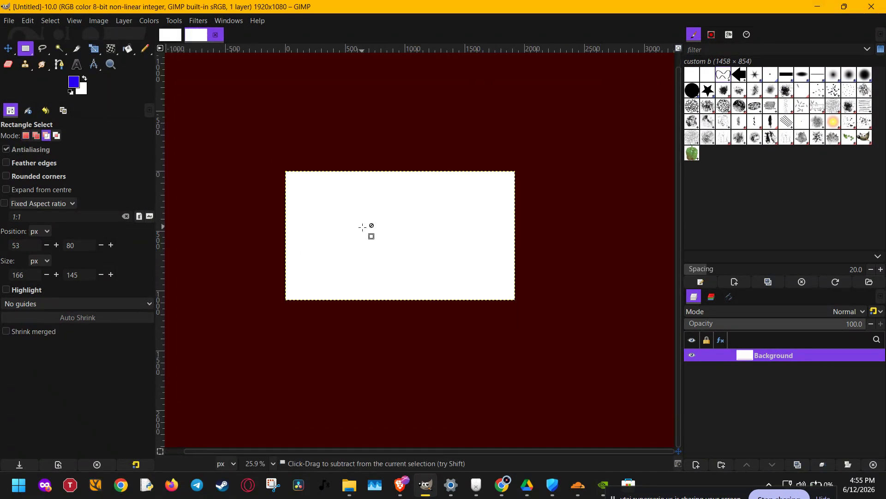
scroll(362, 227, up, 3)
scroll(363, 226, up, 5)
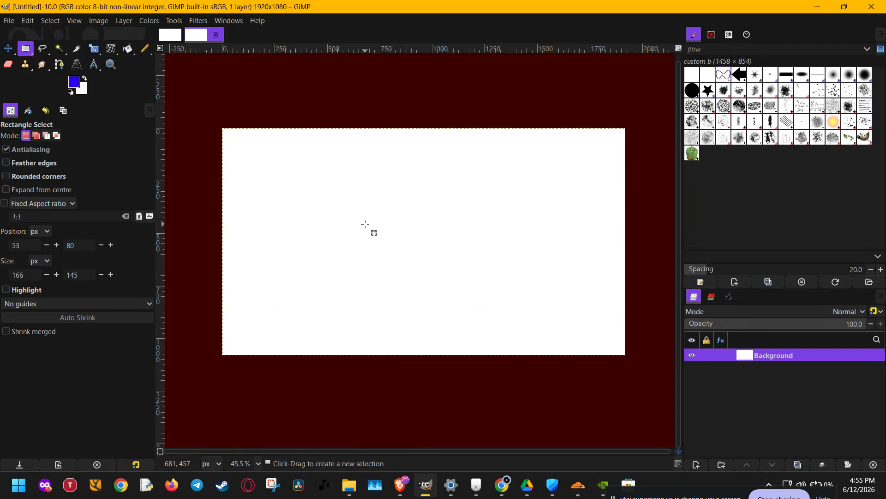
Step: Close the second image and the first image, leaving no image open
click(215, 34)
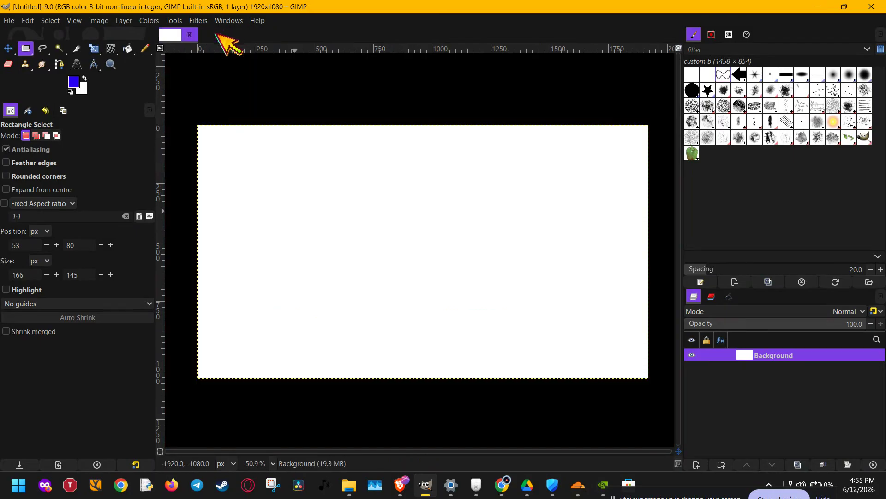
scroll(317, 153, down, 3)
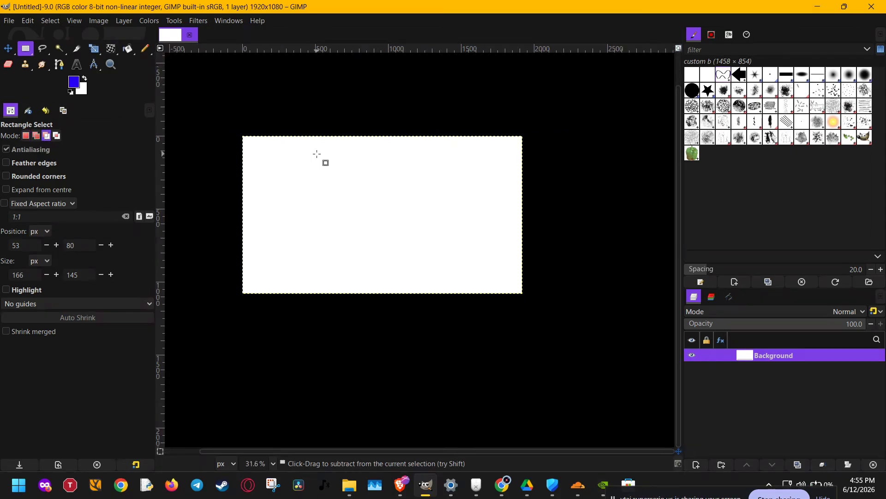
click(190, 34)
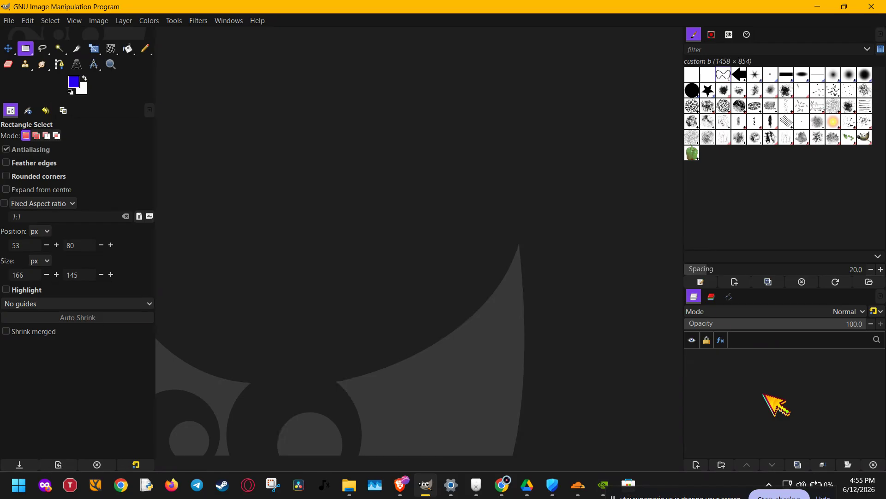
click(770, 495)
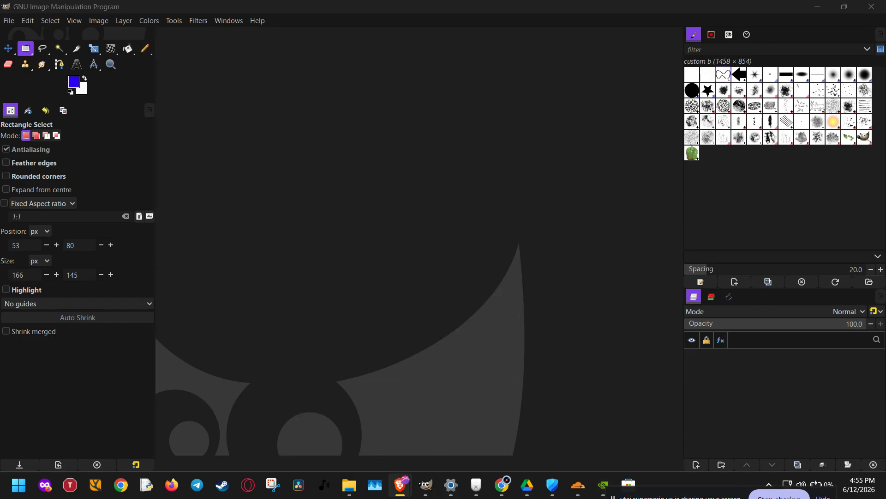